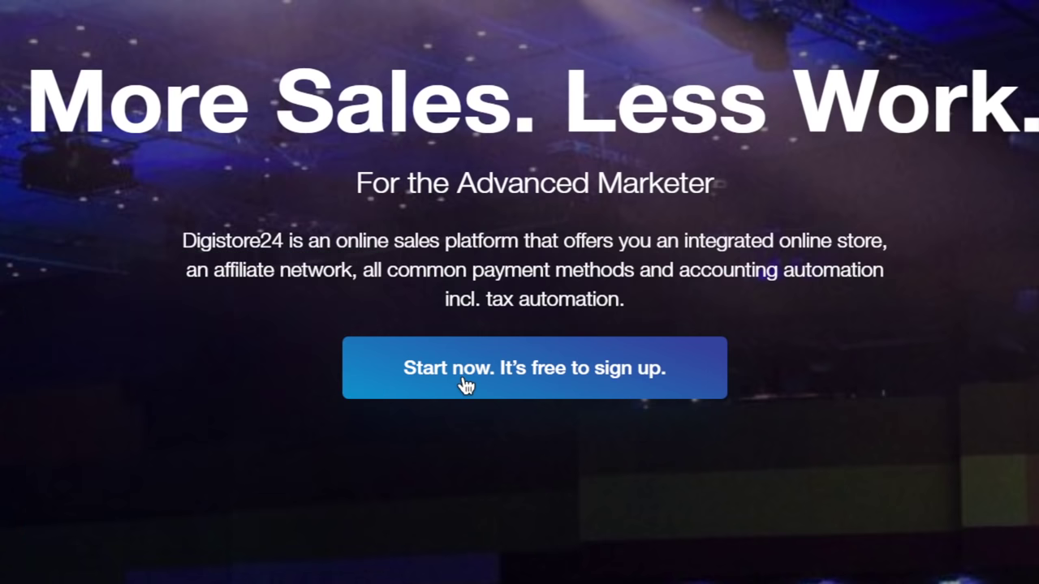
# Step: Open the free Digistore24 sign-up form and fill in the user name for a vendor and affiliate account
pyautogui.click(508, 386)
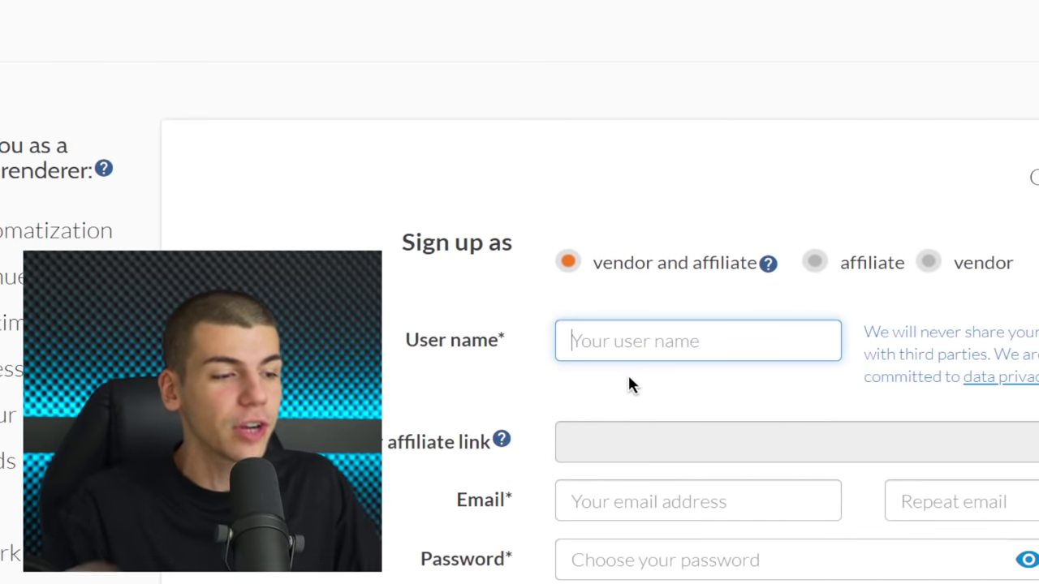
pyautogui.write('iamdaveni')
pyautogui.click(629, 378)
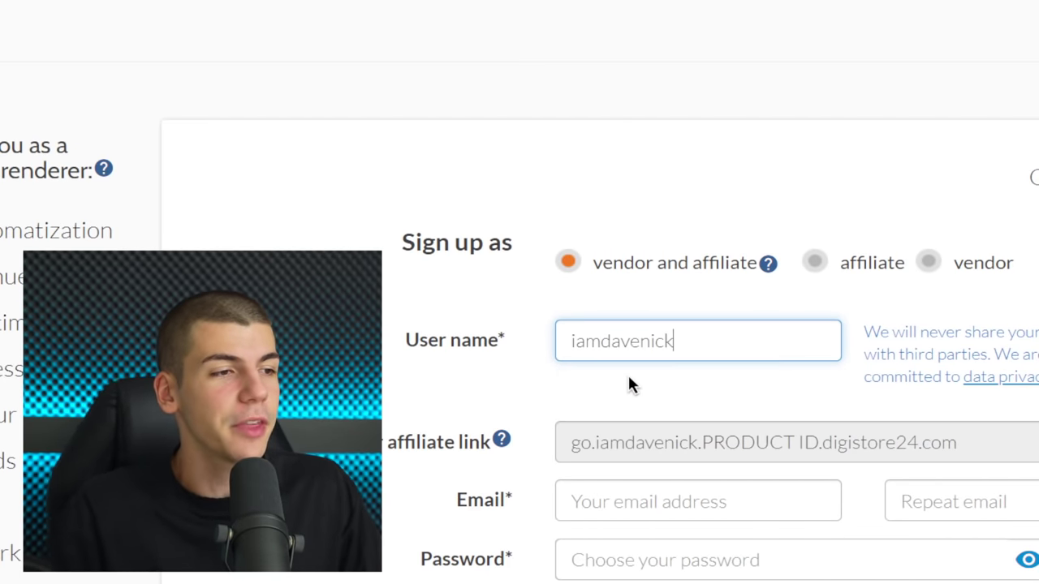
# Step: Look through the sign-up form's timezone, personal data and address fields and the available country options
pyautogui.scroll(-1, 627, 385)
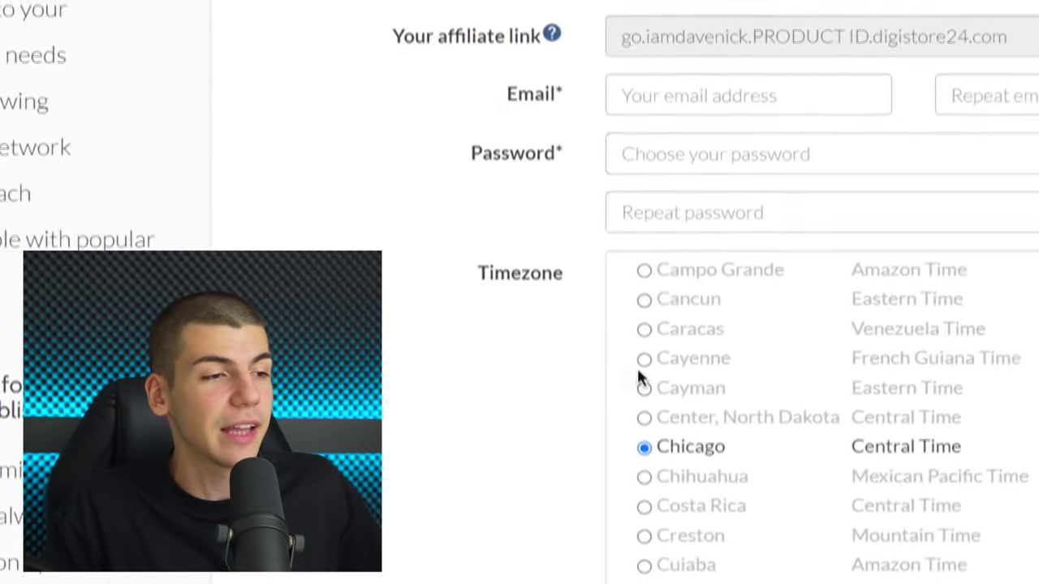
pyautogui.scroll(-5, 585, 376)
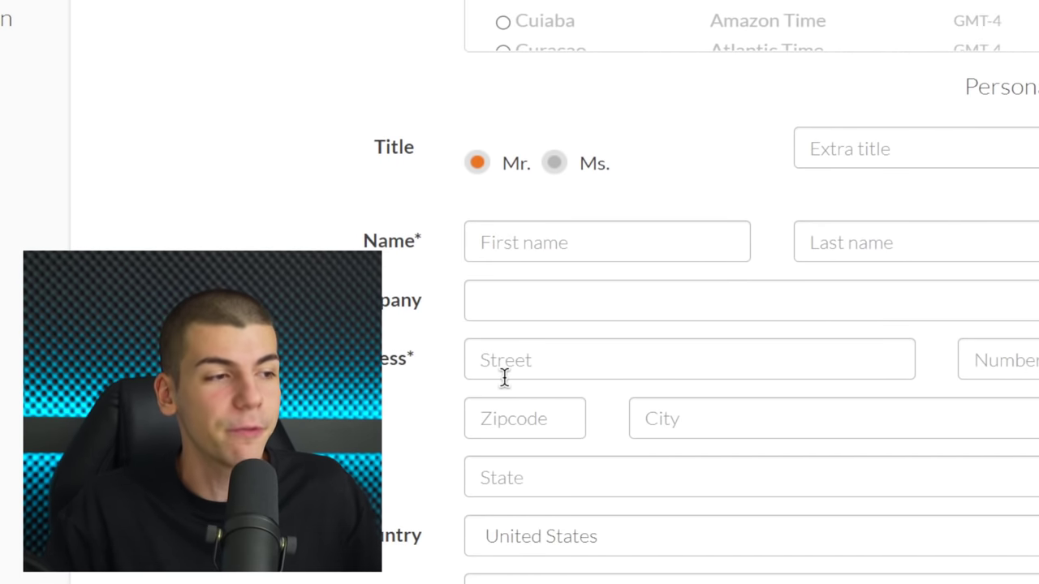
pyautogui.scroll(-3, 528, 377)
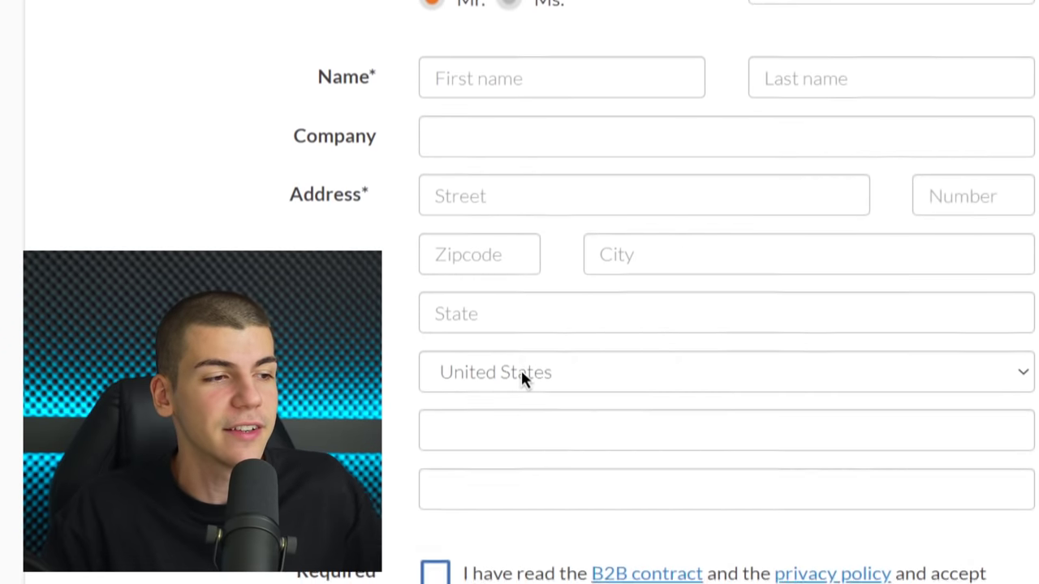
pyautogui.click(522, 379)
pyautogui.scroll(-5, 522, 382)
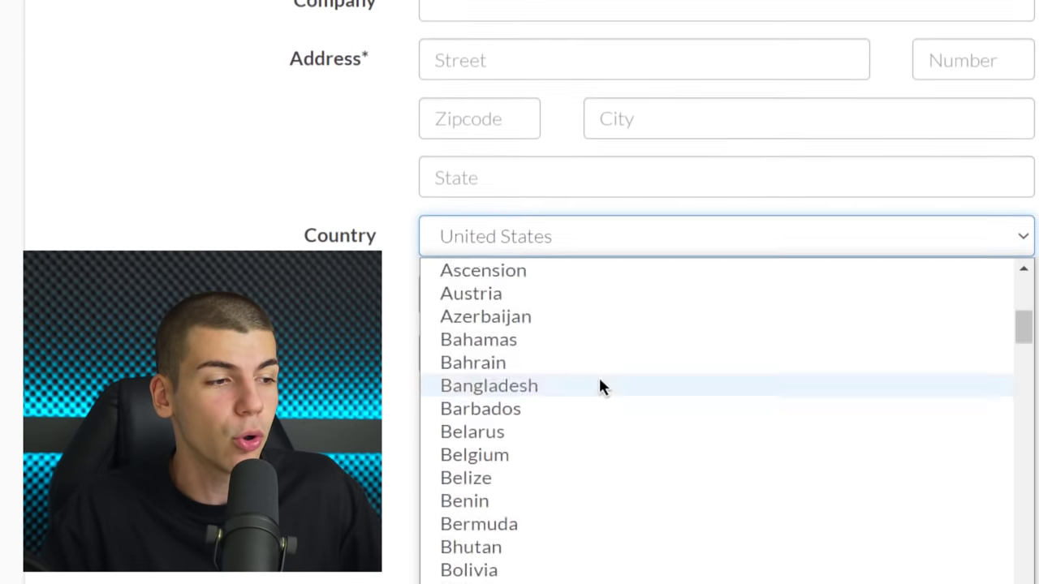
pyautogui.scroll(-7, 511, 382)
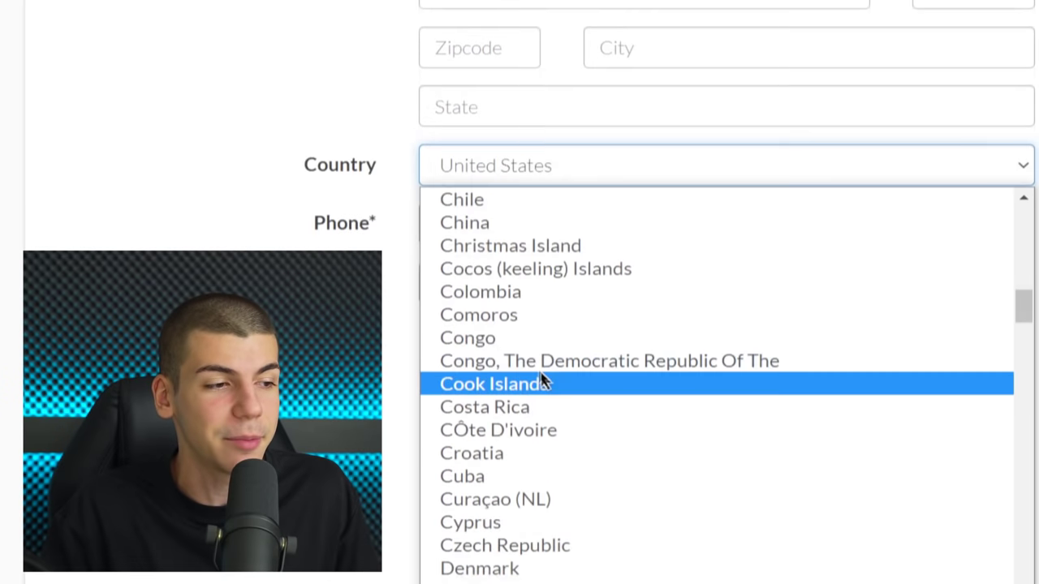
pyautogui.scroll(-11, 558, 386)
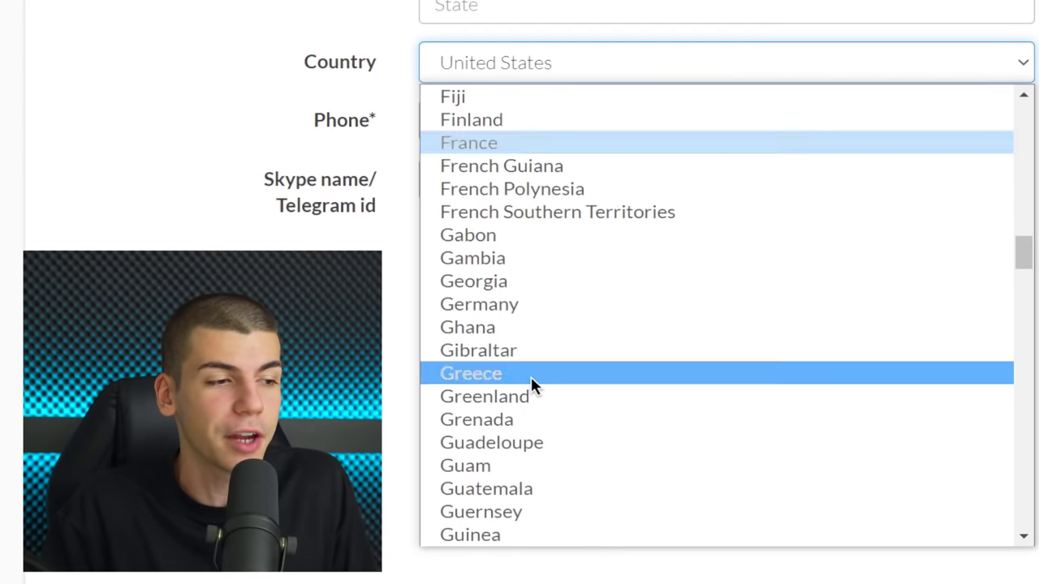
pyautogui.scroll(-7, 555, 367)
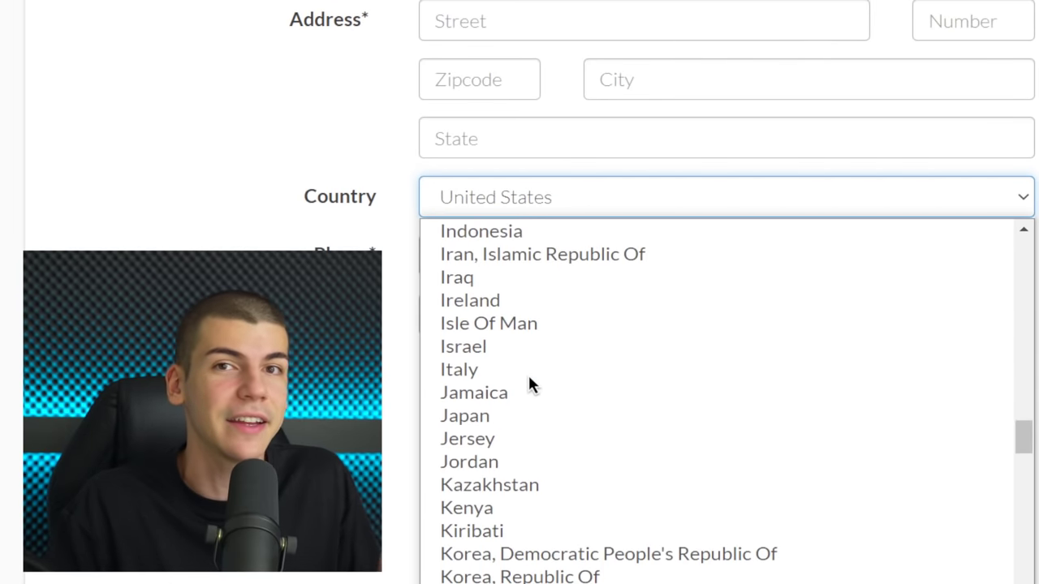
pyautogui.scroll(-15, 529, 380)
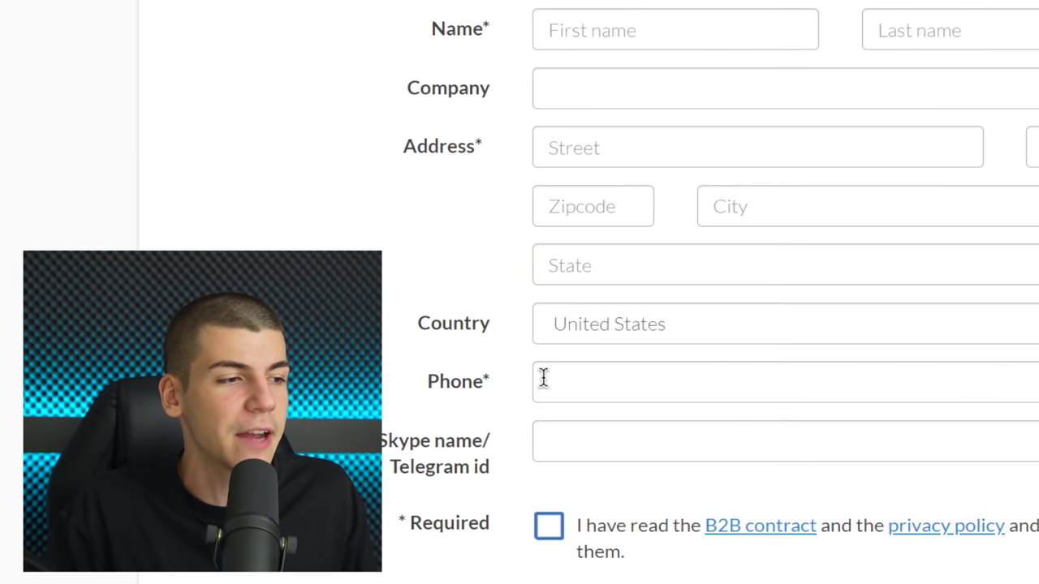
# Step: Accept the B2B contract and the privacy policy in the sign-up form
pyautogui.scroll(-1, 535, 379)
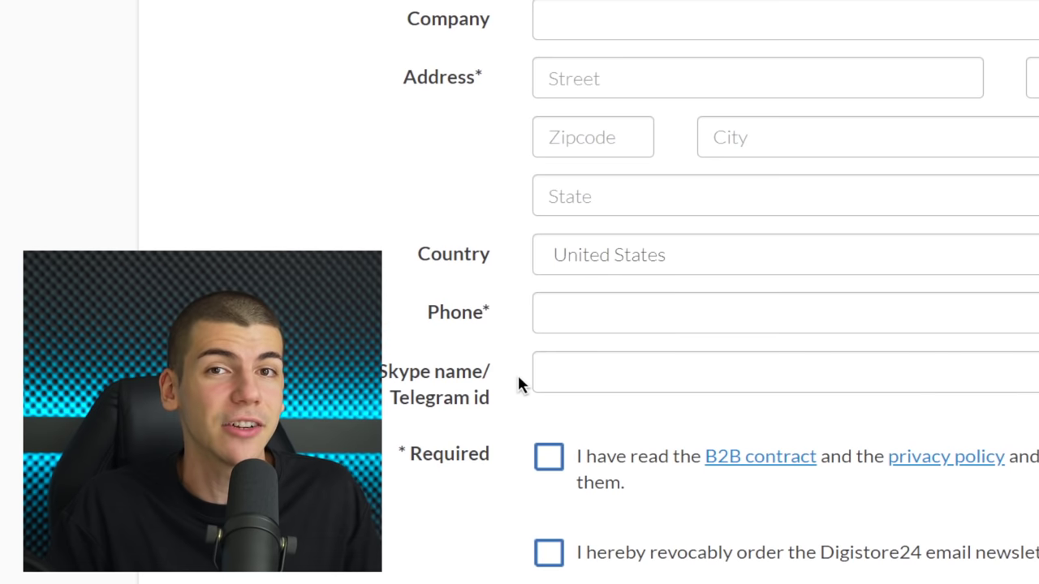
pyautogui.scroll(-2, 514, 379)
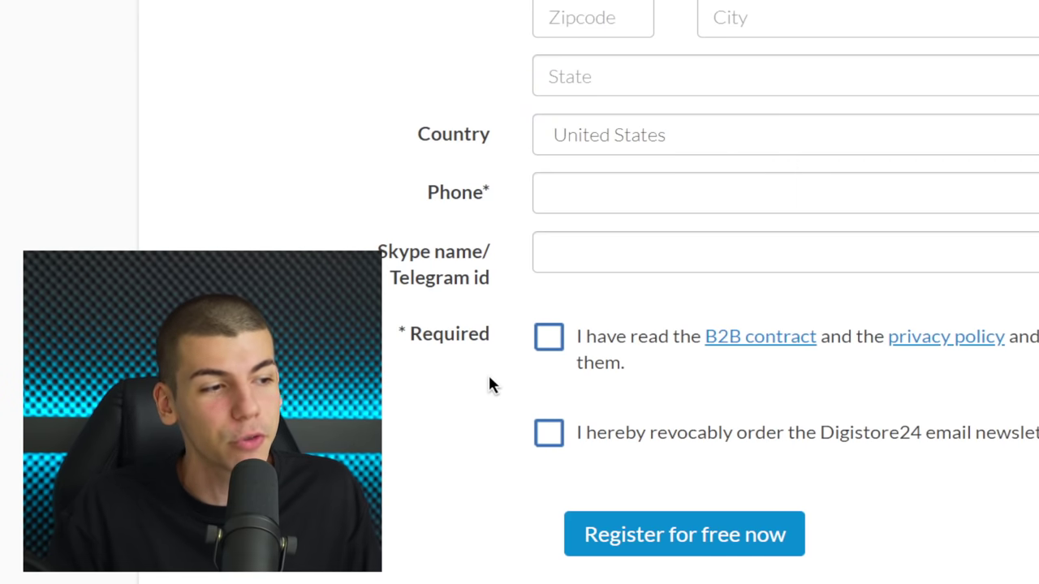
pyautogui.scroll(1, 520, 381)
pyautogui.click(547, 381)
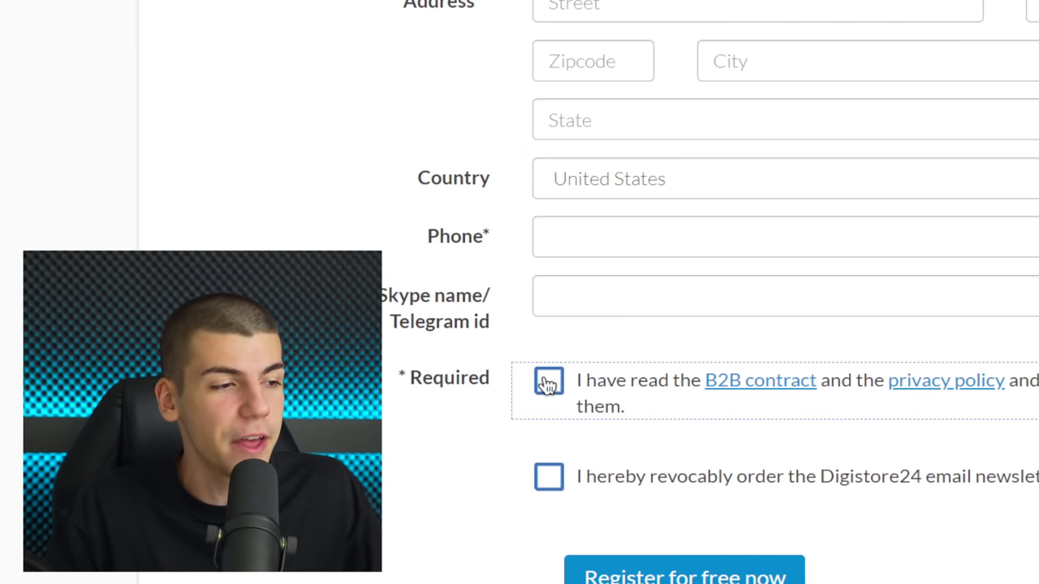
pyautogui.click(548, 381)
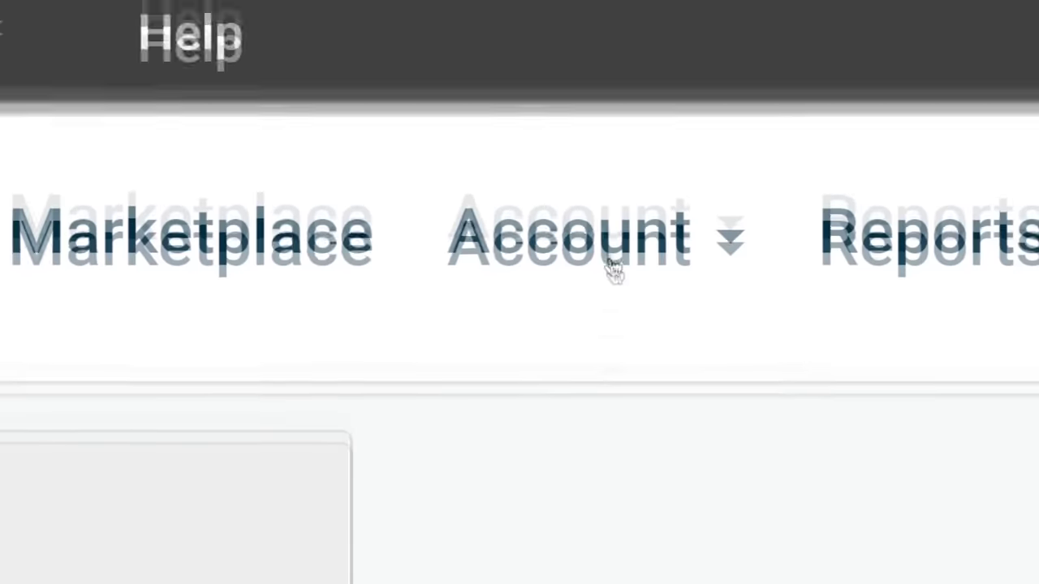
# Step: Open the account's payout account settings and go to the currencies for sales
pyautogui.click(615, 272)
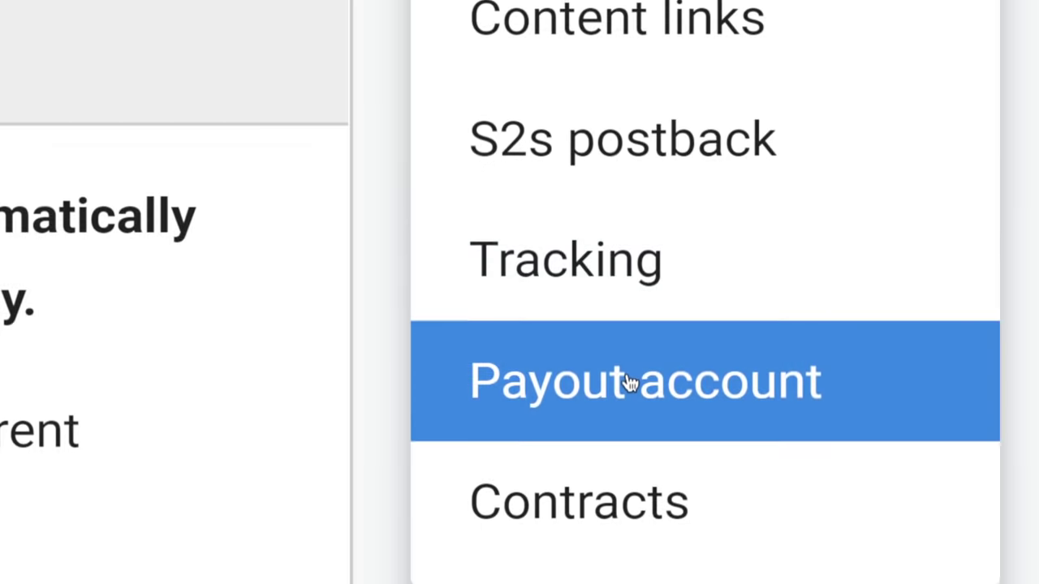
pyautogui.click(642, 384)
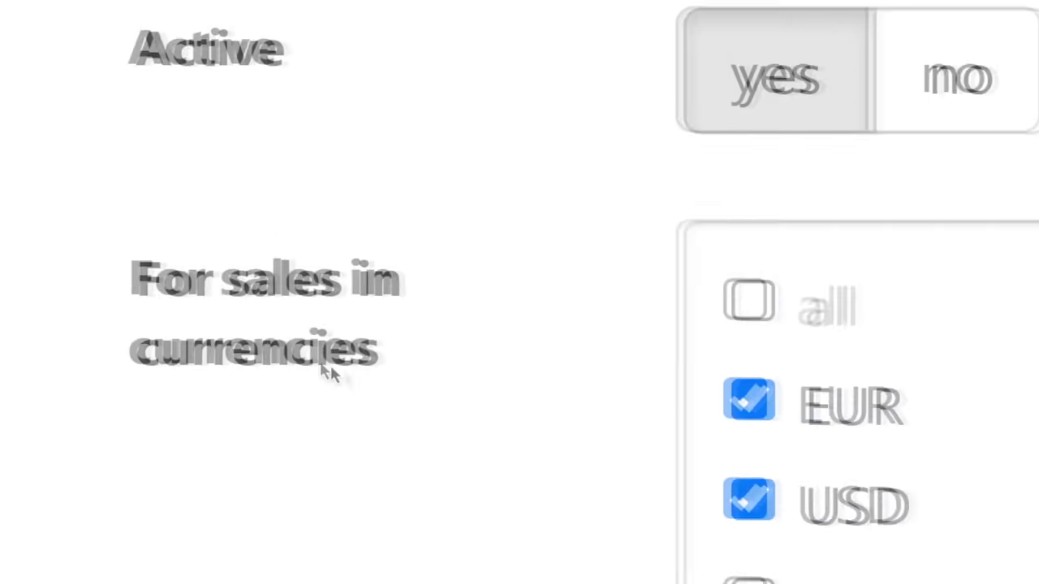
pyautogui.click(734, 419)
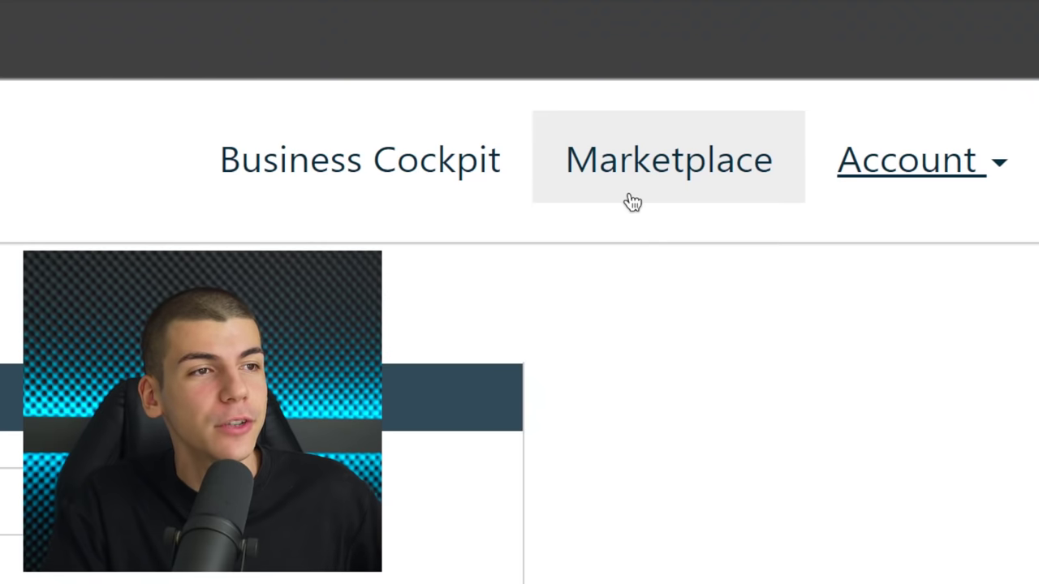
# Step: Open the marketplace and look through its digital product categories
pyautogui.click(630, 185)
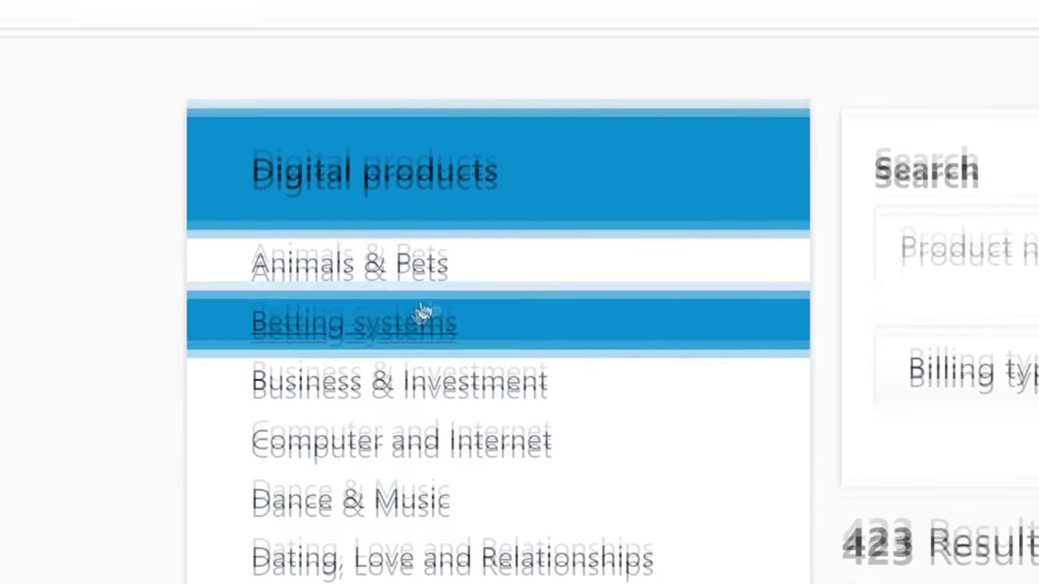
pyautogui.scroll(-10, 408, 388)
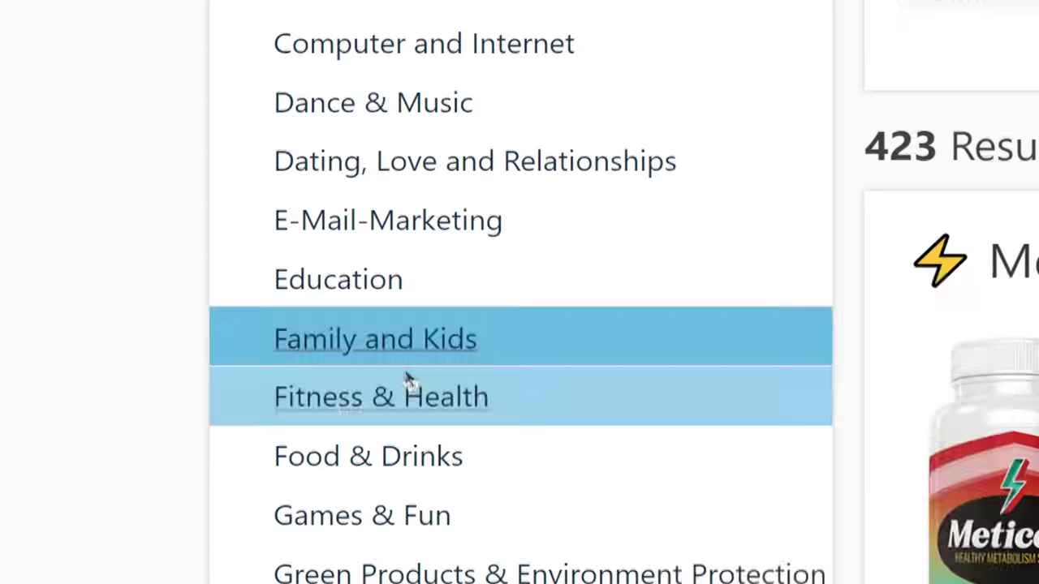
pyautogui.scroll(-3, 550, 388)
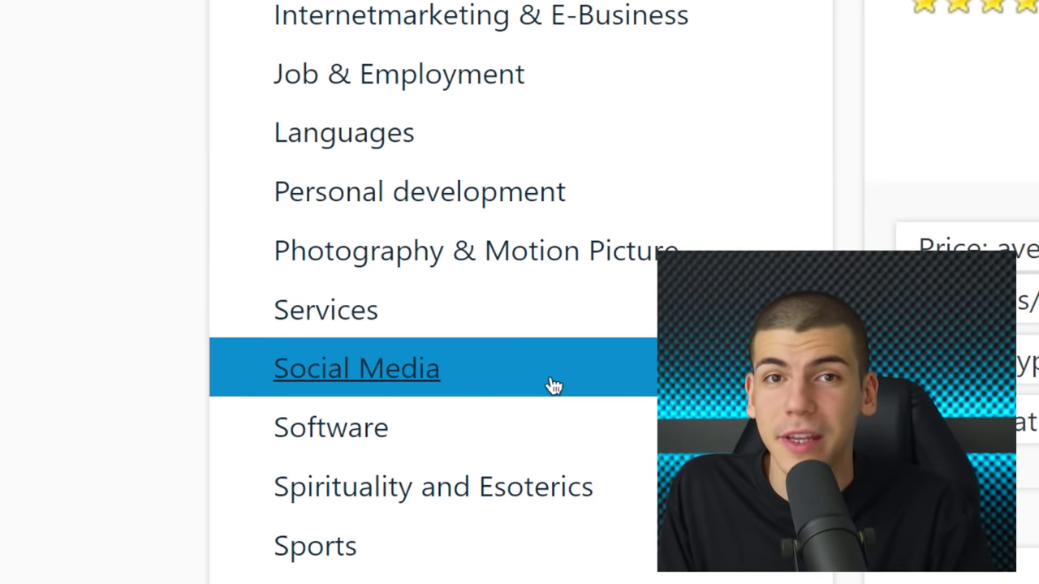
pyautogui.scroll(5, 548, 386)
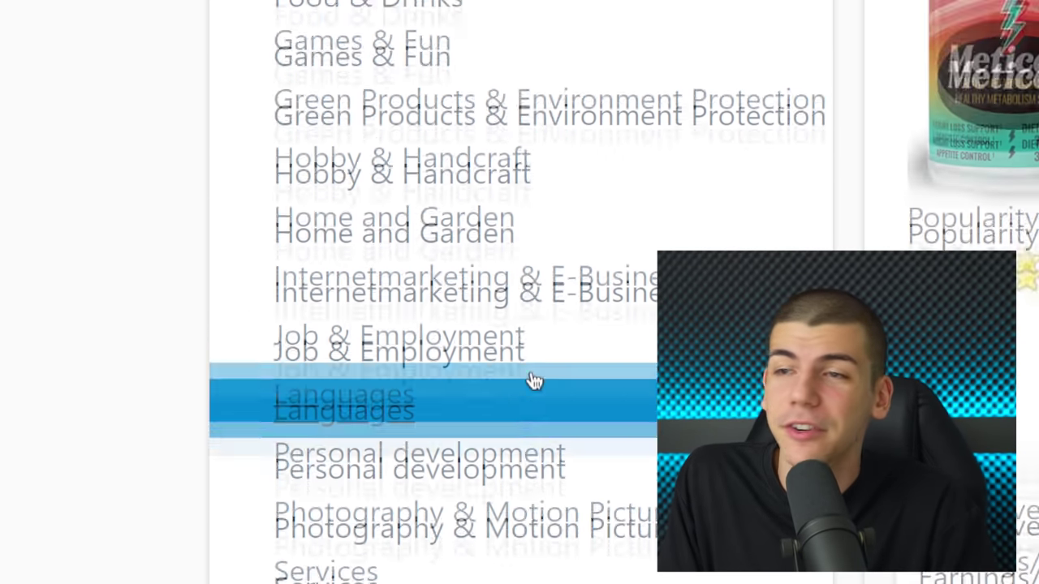
pyautogui.scroll(1, 537, 385)
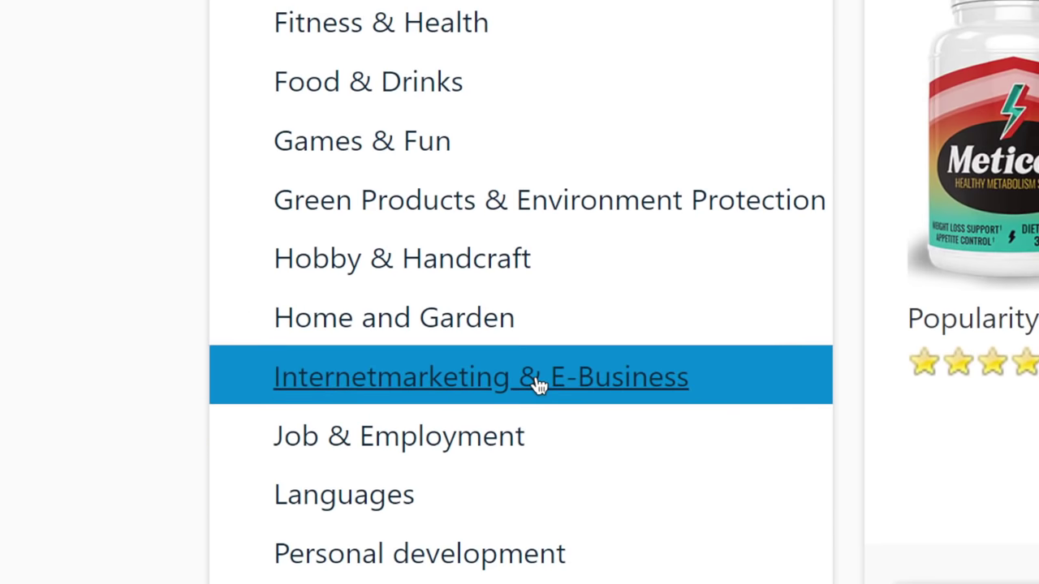
pyautogui.scroll(8, 537, 386)
pyautogui.scroll(1, 403, 388)
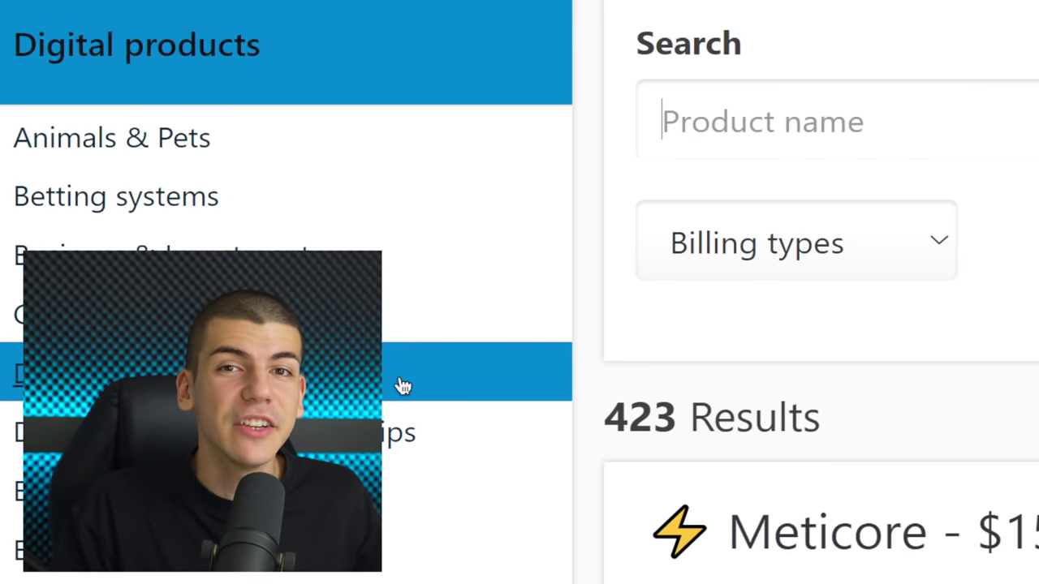
pyautogui.scroll(-10, 403, 387)
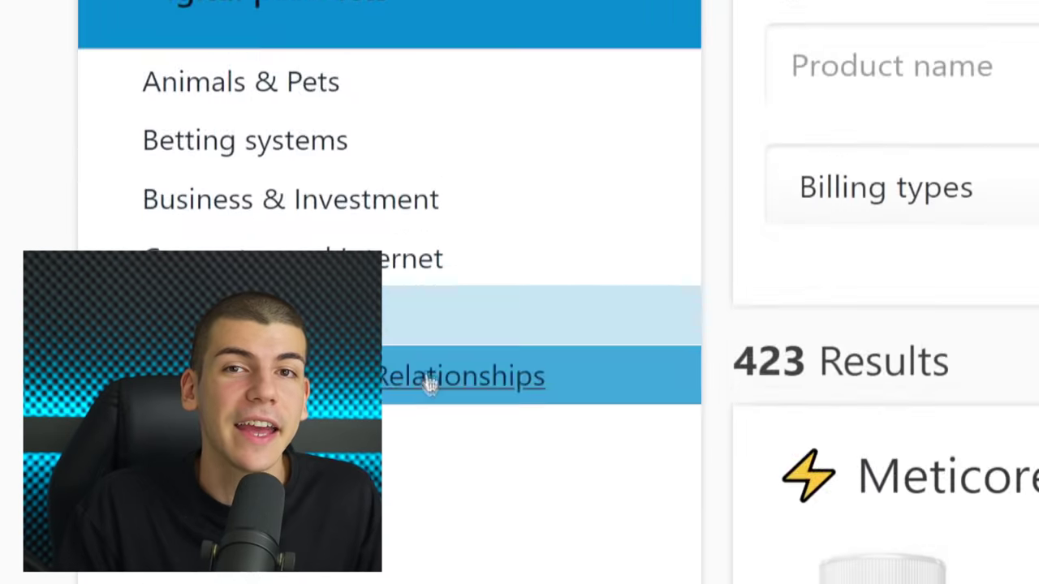
# Step: Examine the commission, earnings per sale and promotion options of the products listed in the marketplace
pyautogui.scroll(-5, 431, 382)
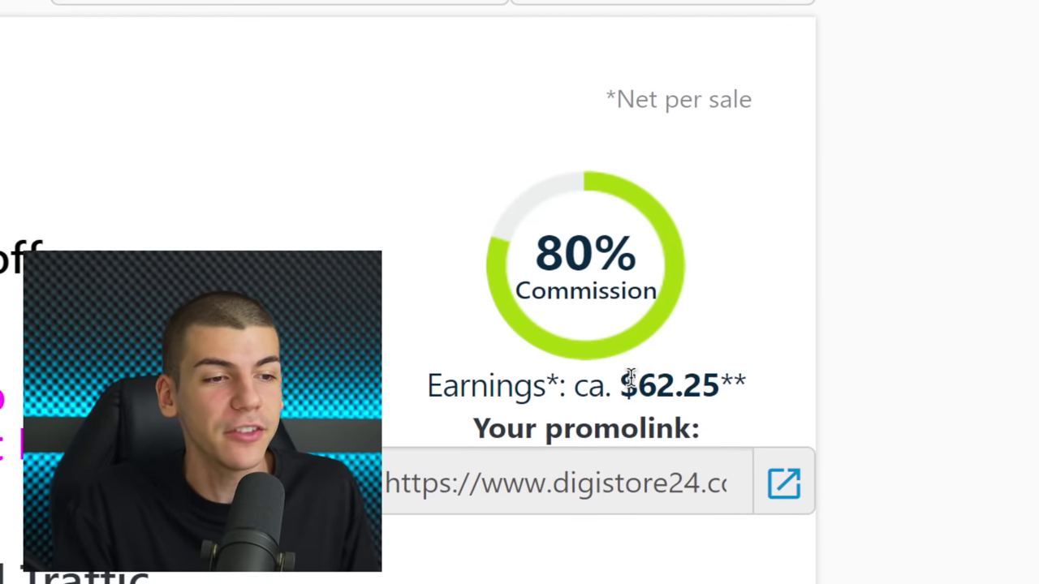
pyautogui.moveTo(625, 382); pyautogui.dragTo(700, 382)
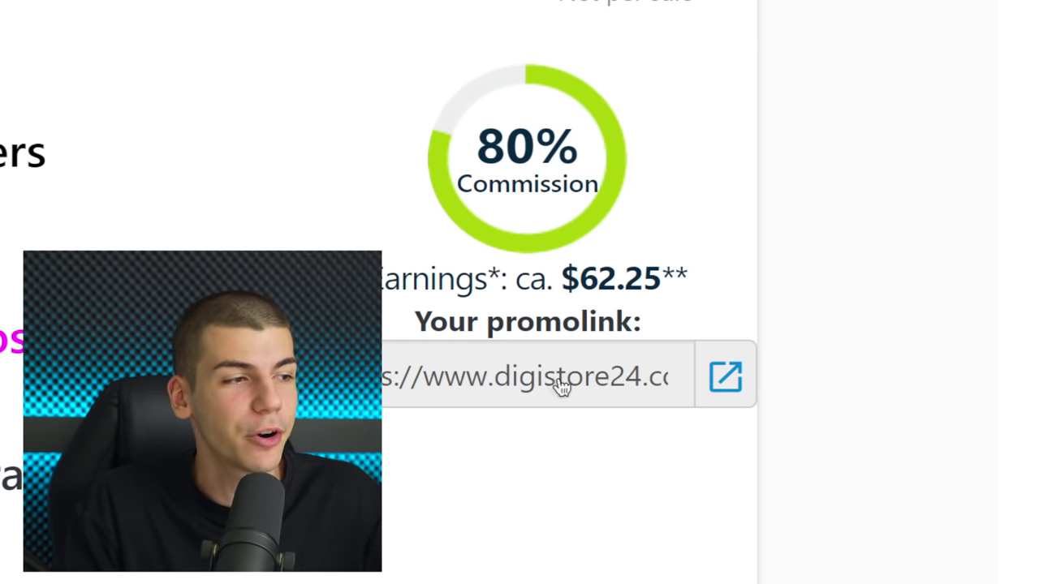
pyautogui.scroll(-5, 552, 386)
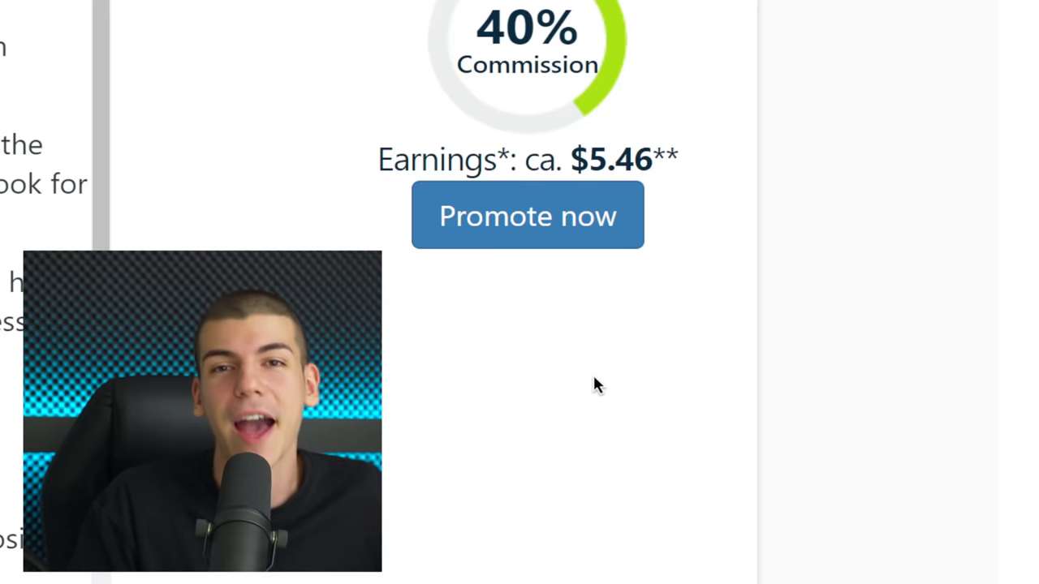
pyautogui.scroll(2, 596, 385)
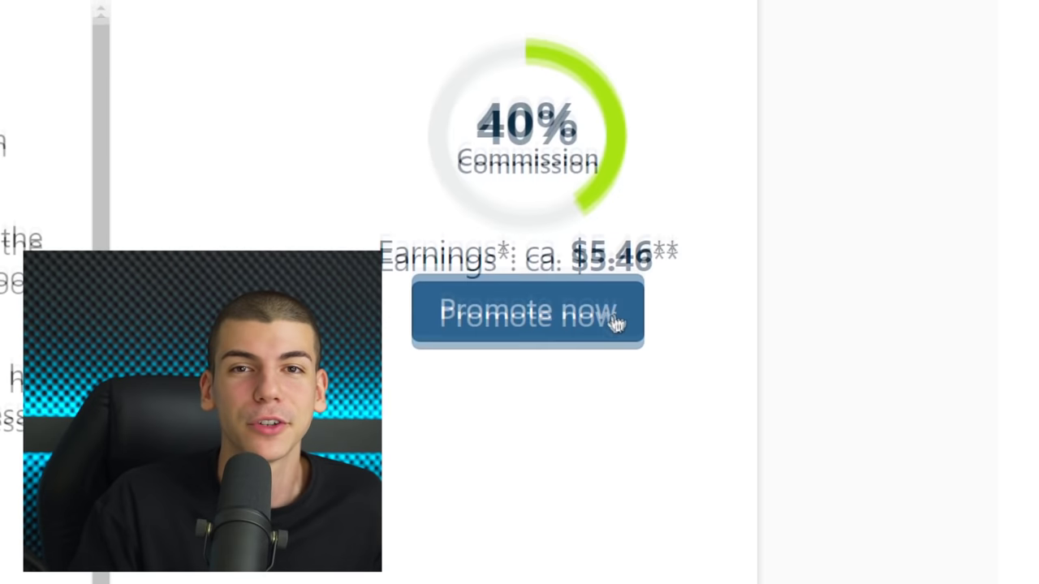